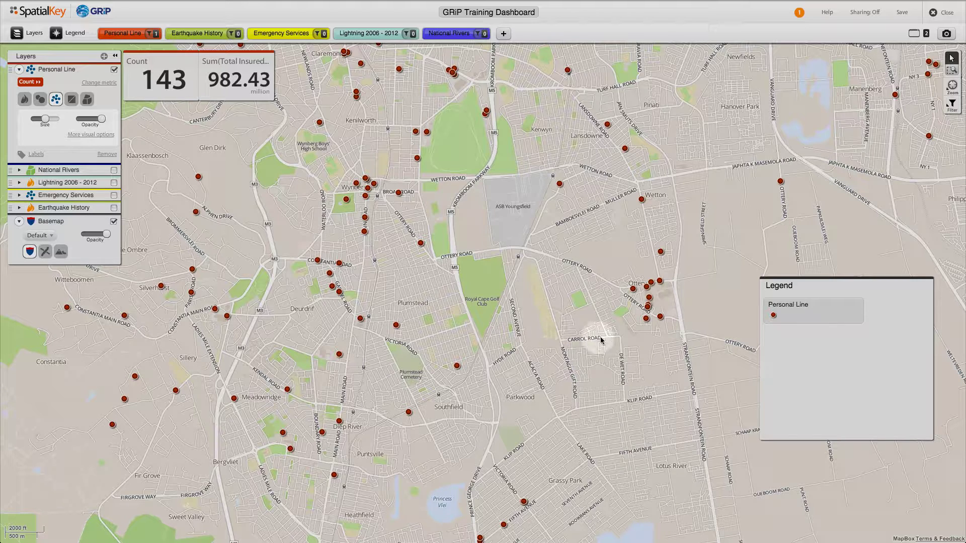
Inspect the record details and labelling options of the two-record Personal Line point south of Ottery, then close its details.
{"action": "left_click", "coordinate": [646, 321]}
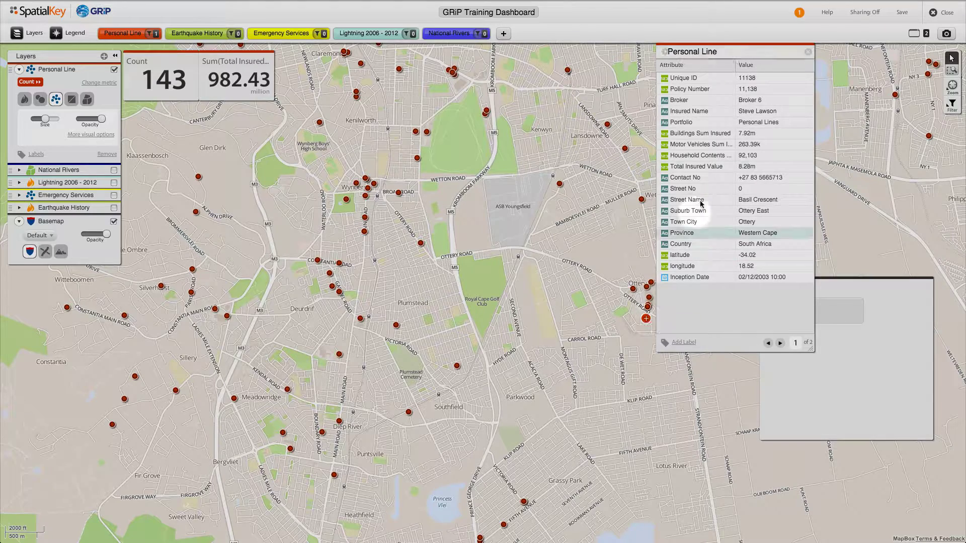
{"action": "left_click_drag", "start_coordinate": [722, 55], "coordinate": [760, 60]}
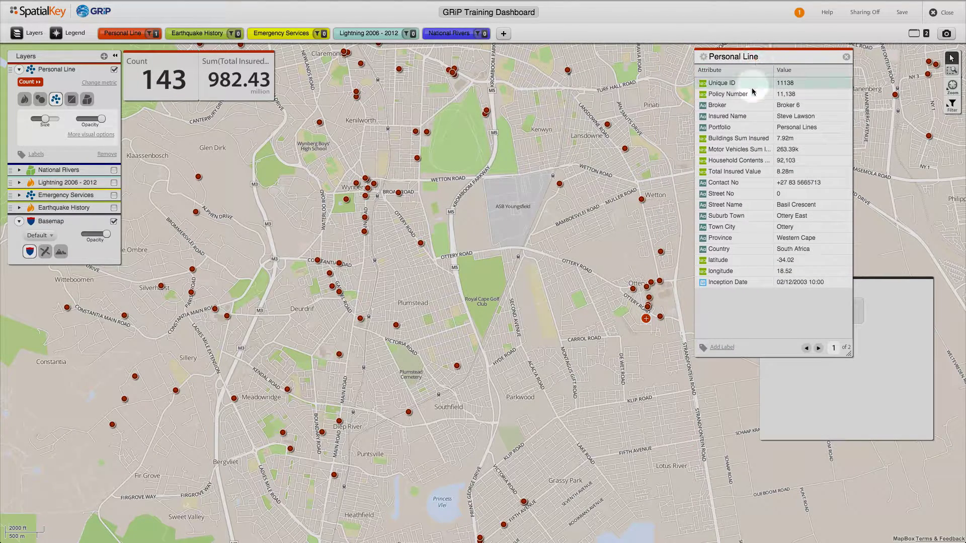
{"action": "left_click", "coordinate": [728, 347]}
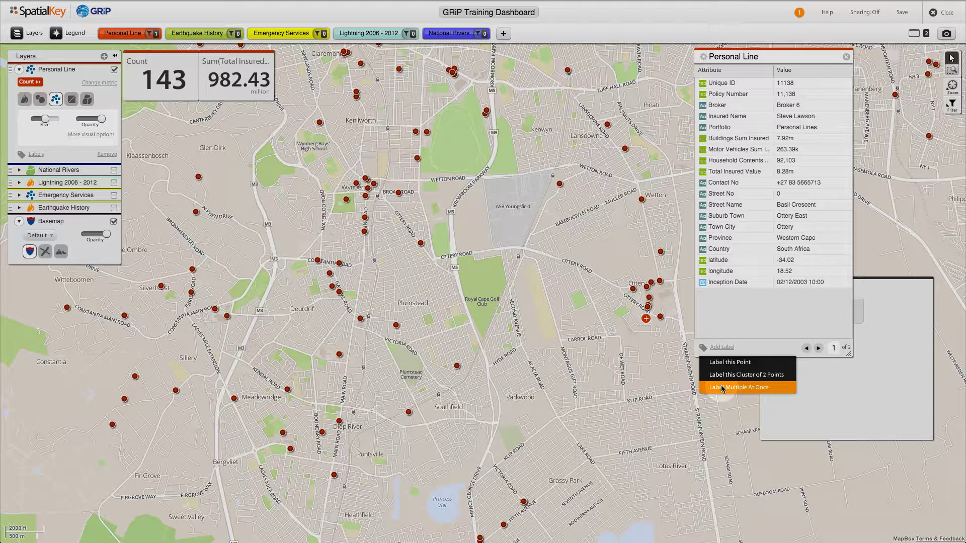
{"action": "left_click", "coordinate": [847, 57]}
Label the single point east of Plumstead Cemetery "Insured Name:" followed by its insured name value, and place the label above the point.
{"action": "mouse_move", "coordinate": [457, 371]}
{"action": "left_click", "coordinate": [458, 371]}
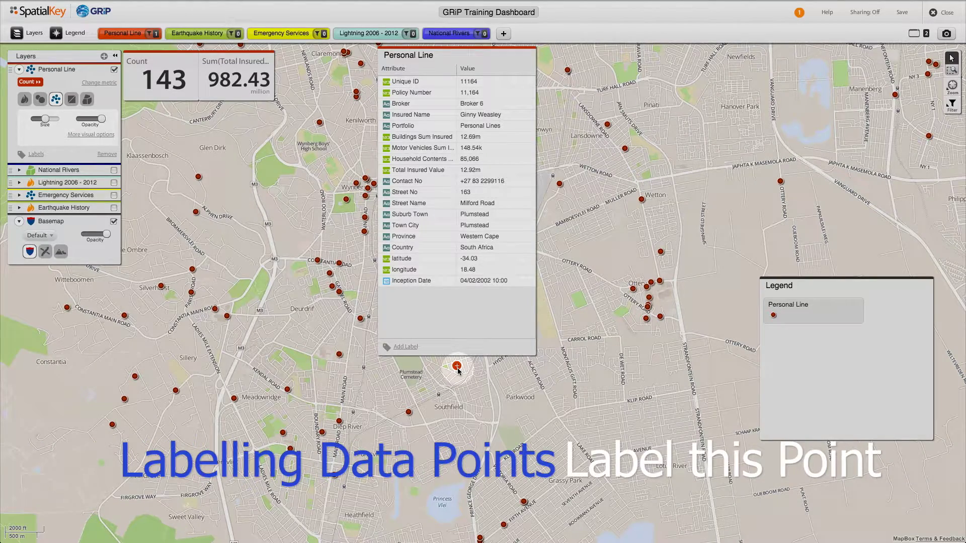
{"action": "left_click", "coordinate": [412, 348]}
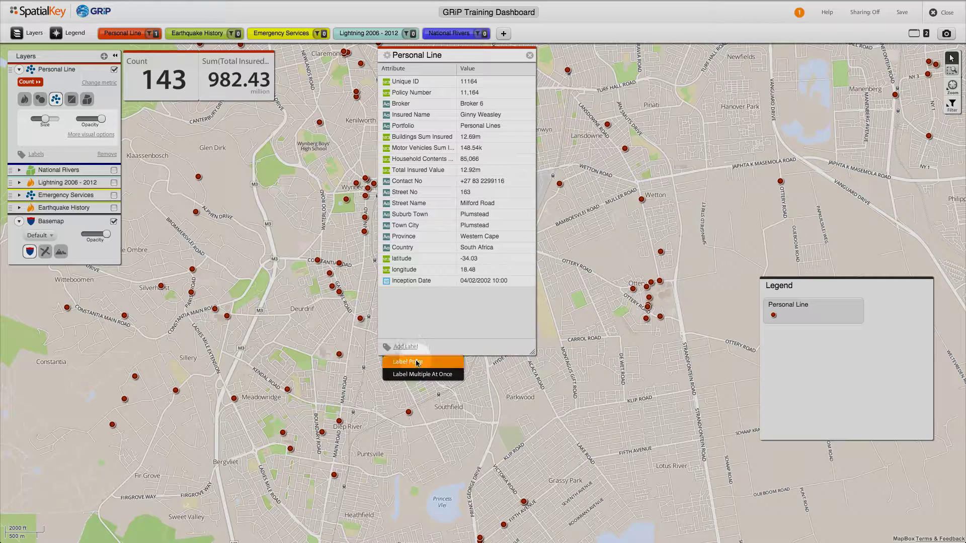
{"action": "left_click", "coordinate": [417, 362]}
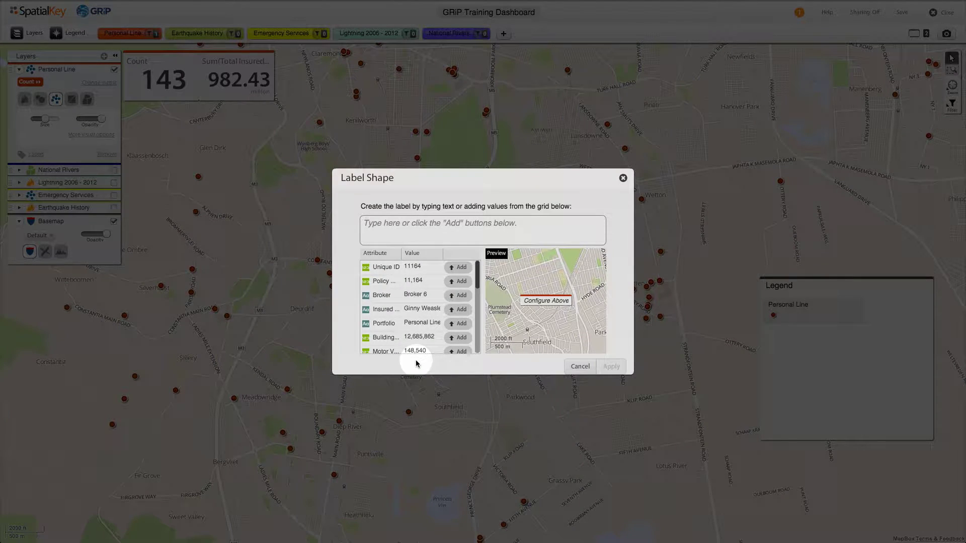
{"action": "left_click", "coordinate": [403, 230]}
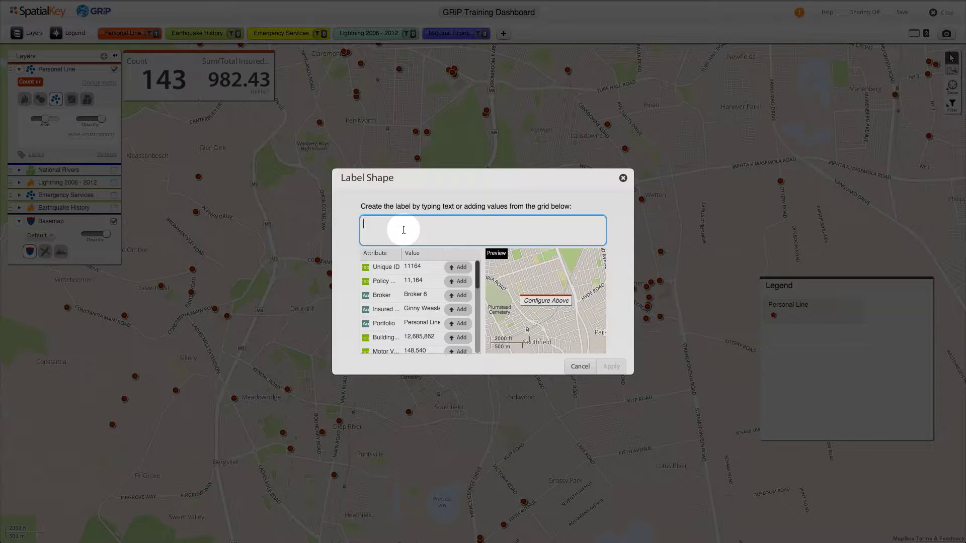
{"action": "type", "text": "Insu"}
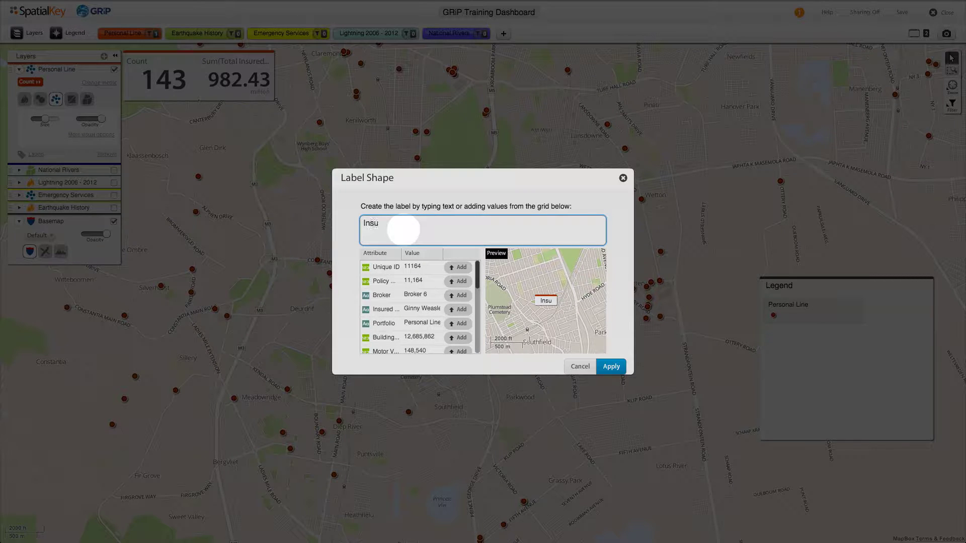
{"action": "type", "text": "red Name:"}
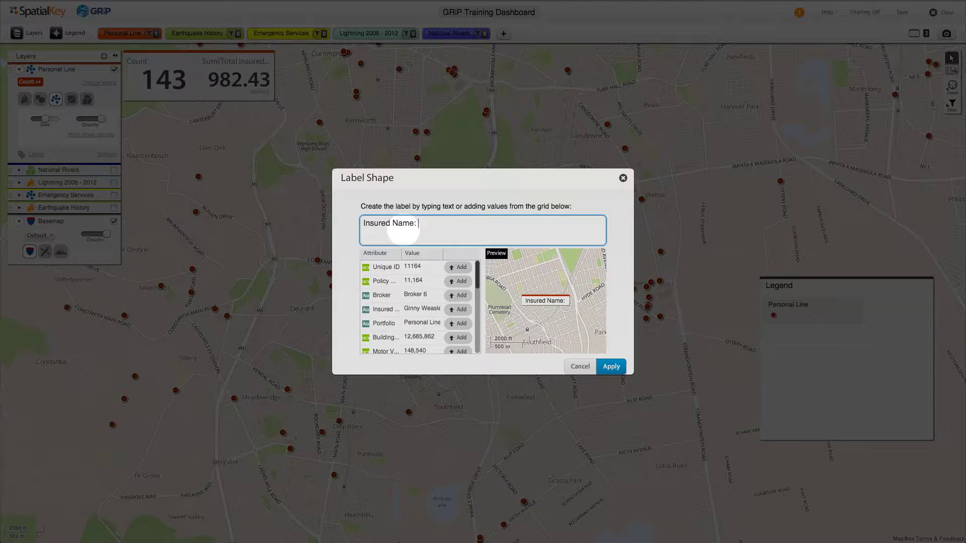
{"action": "left_click", "coordinate": [462, 310]}
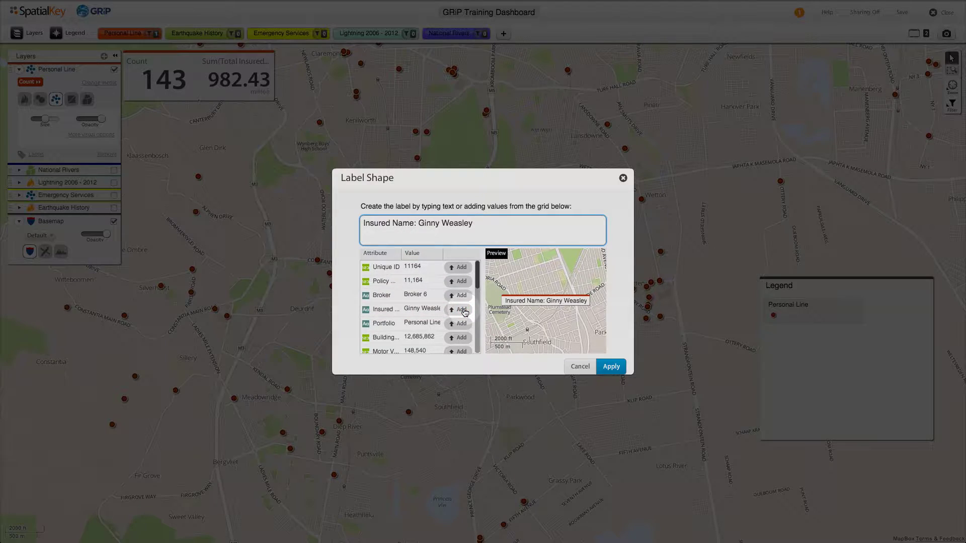
{"action": "left_click", "coordinate": [611, 367]}
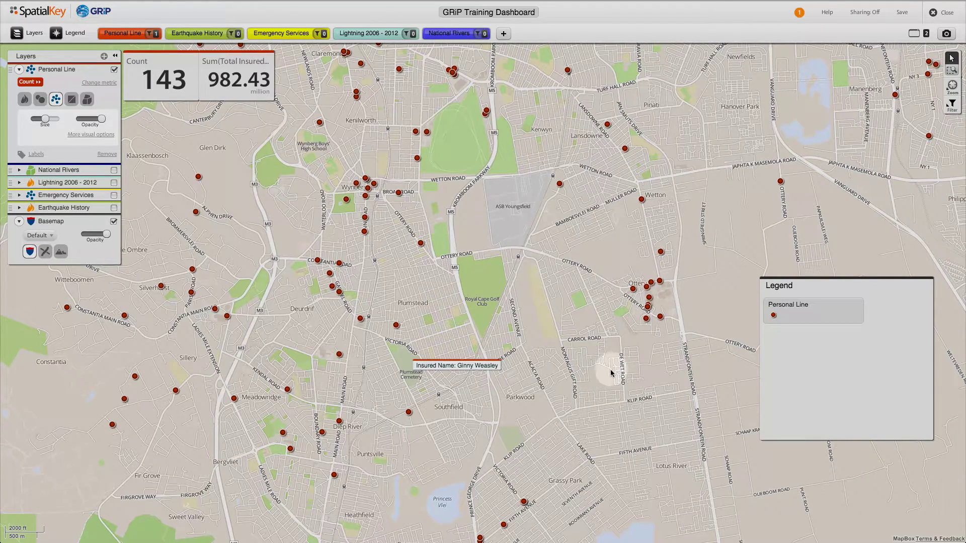
{"action": "left_click_drag", "start_coordinate": [491, 367], "coordinate": [491, 333]}
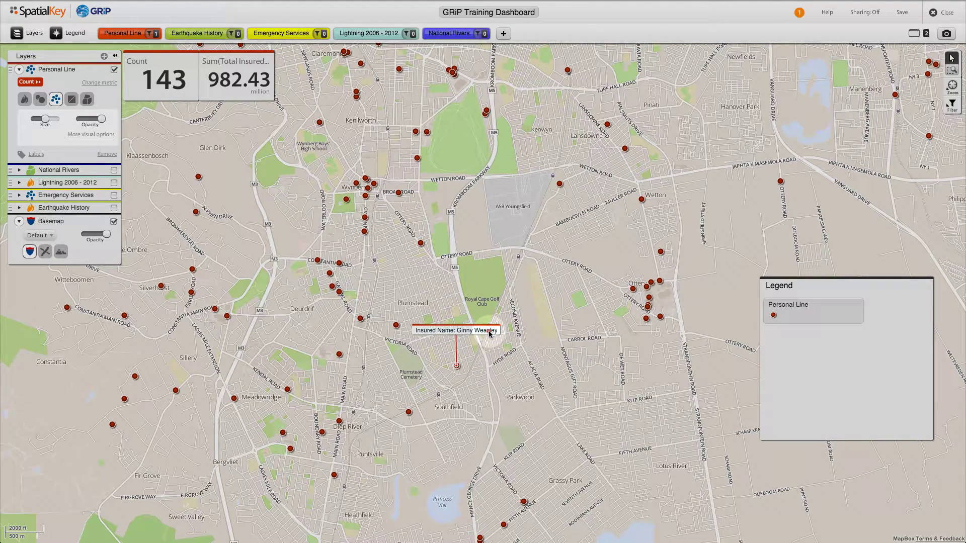
{"action": "mouse_move", "coordinate": [490, 334]}
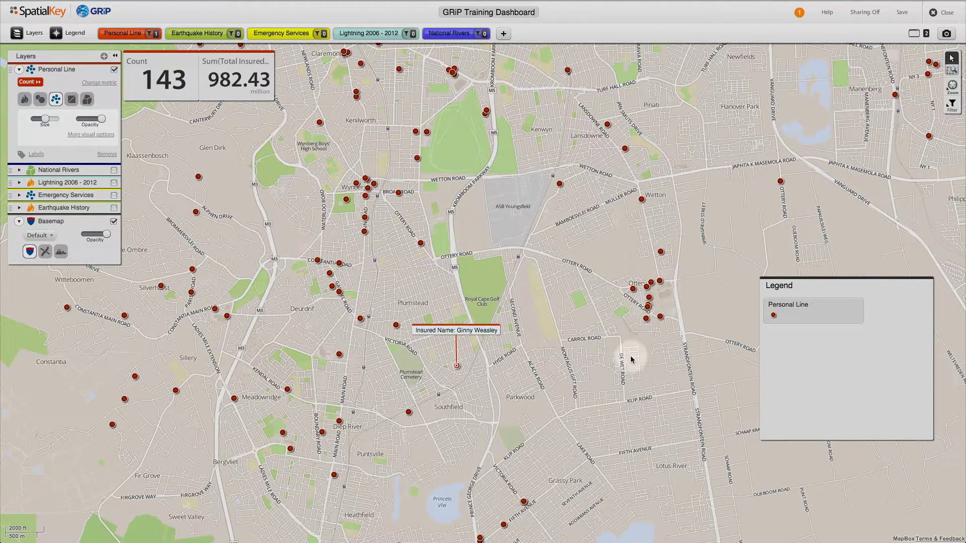
Label the cluster of 2 points south of Ottery "TIV (Aggregate):" followed by the sum of its Total Insured Value.
{"action": "left_click", "coordinate": [647, 320]}
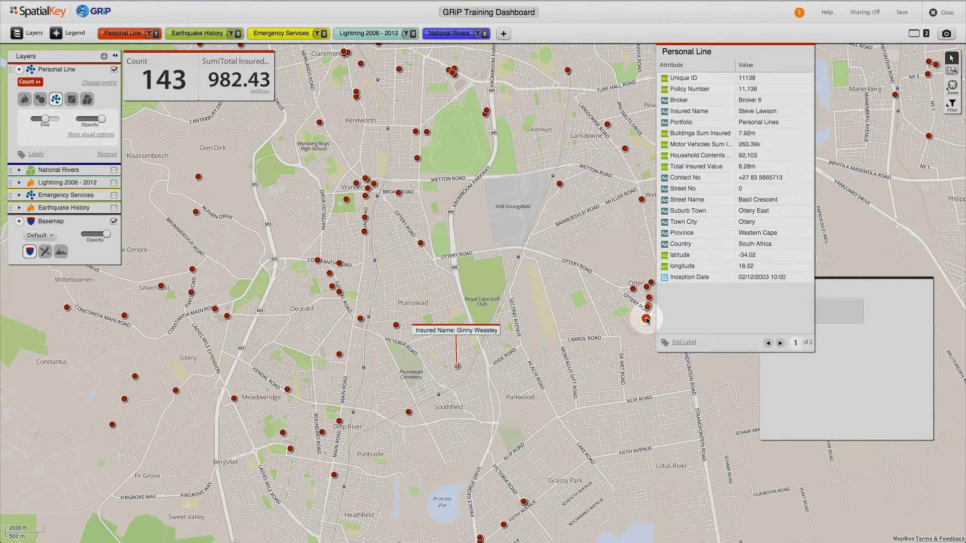
{"action": "left_click", "coordinate": [682, 343]}
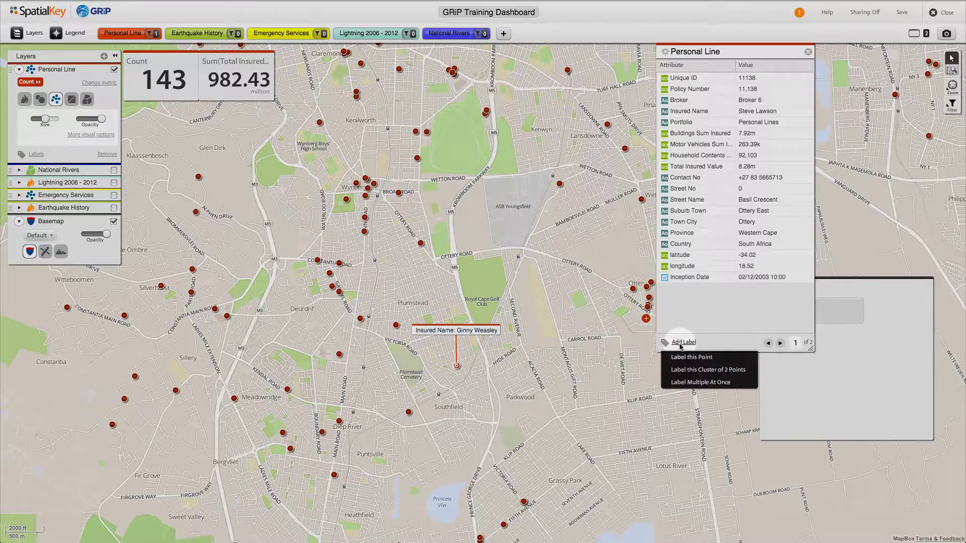
{"action": "left_click", "coordinate": [684, 370]}
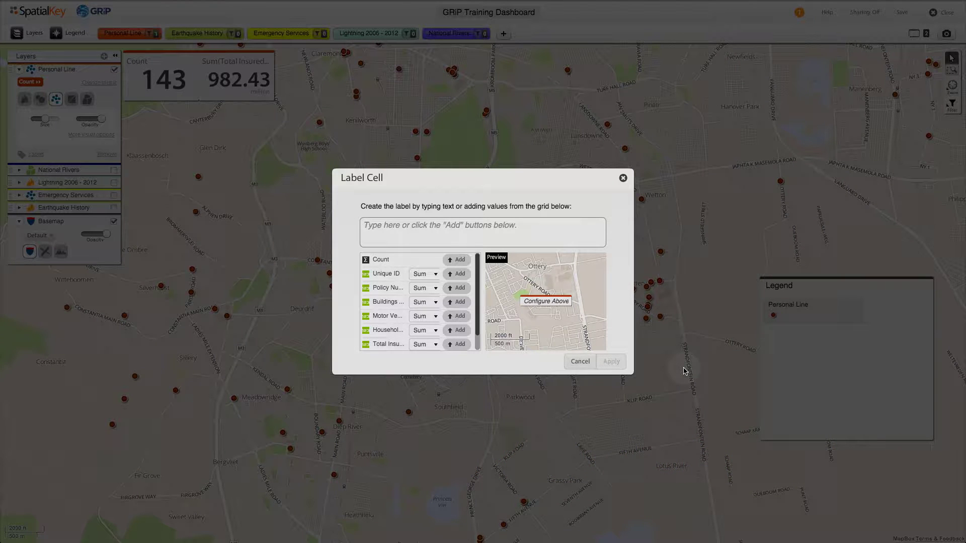
{"action": "left_click", "coordinate": [483, 230]}
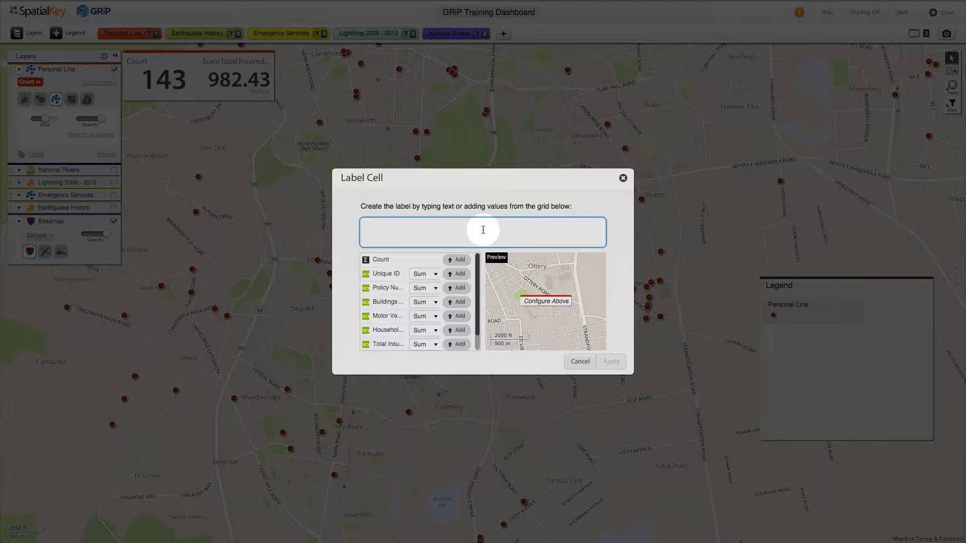
{"action": "type", "text": "TIV"}
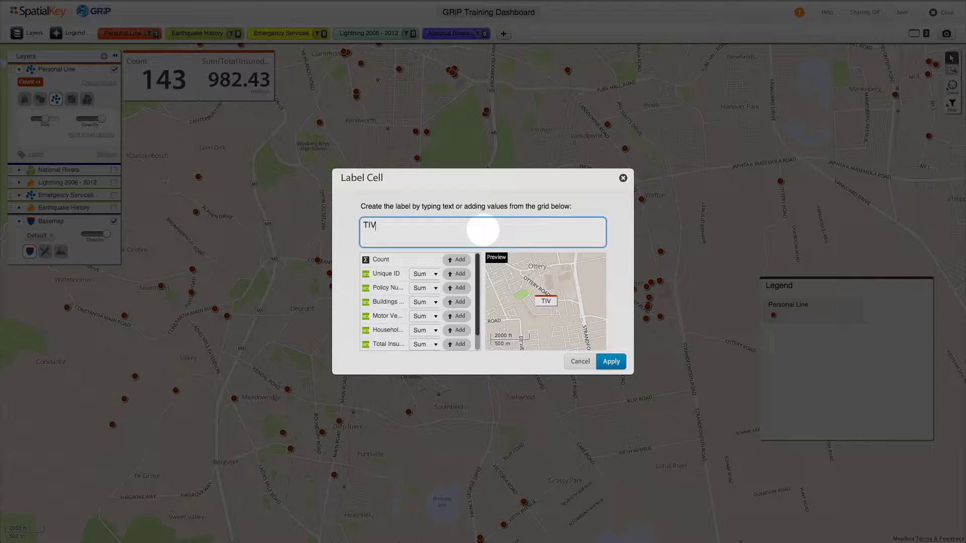
{"action": "type", "text": " (Aggregate)"}
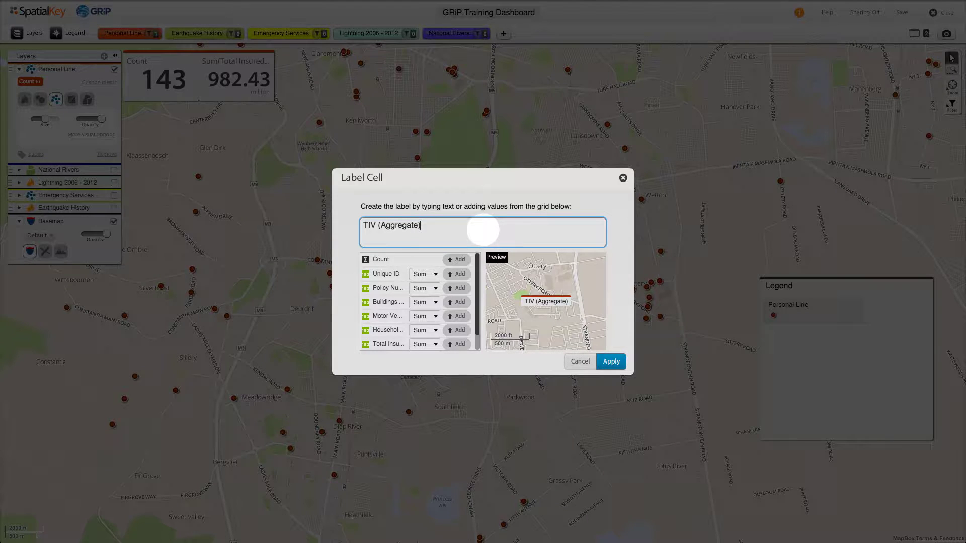
{"action": "type", "text": ":"}
{"action": "left_click", "coordinate": [457, 344]}
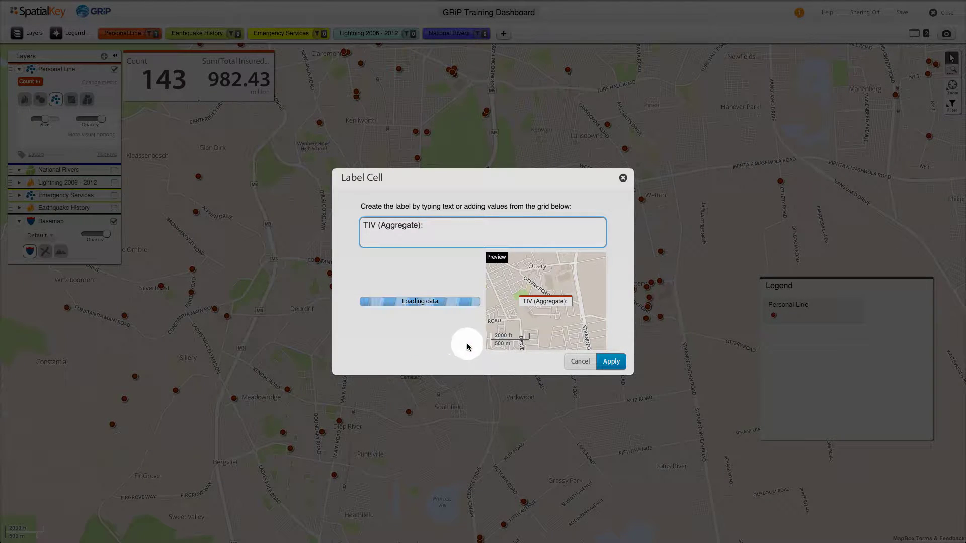
{"action": "left_click", "coordinate": [612, 363]}
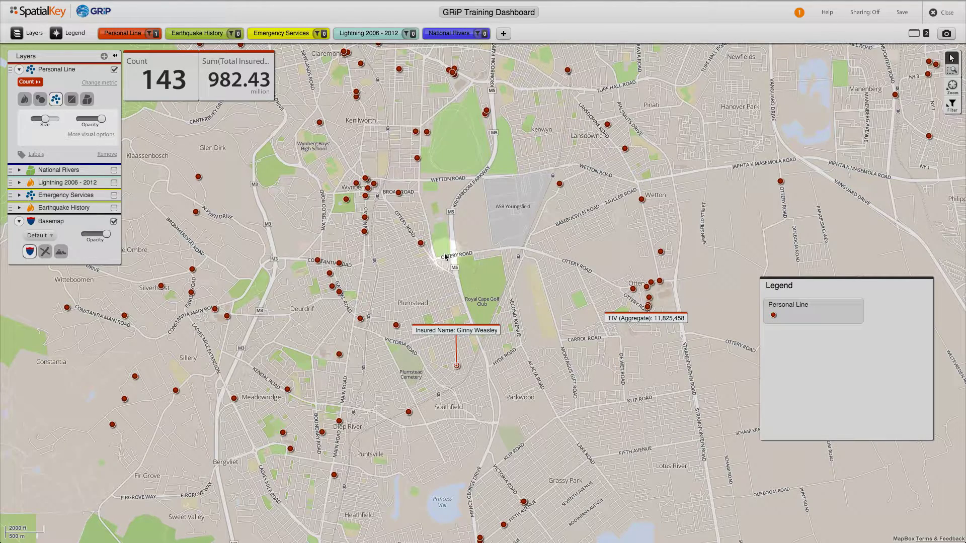
Start labelling multiple Personal Line points at once from the point on Ottery Road north of Plumstead.
{"action": "left_click", "coordinate": [421, 244]}
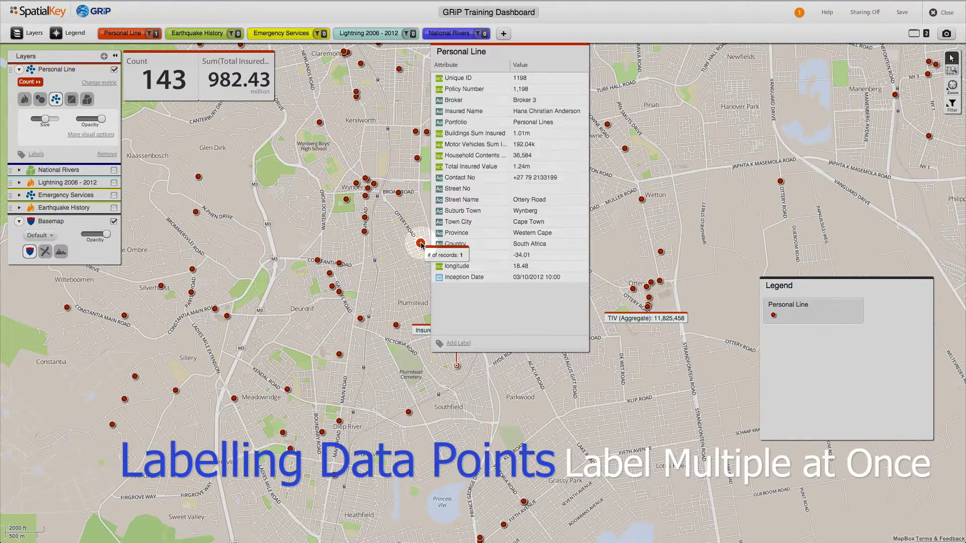
{"action": "left_click", "coordinate": [459, 344]}
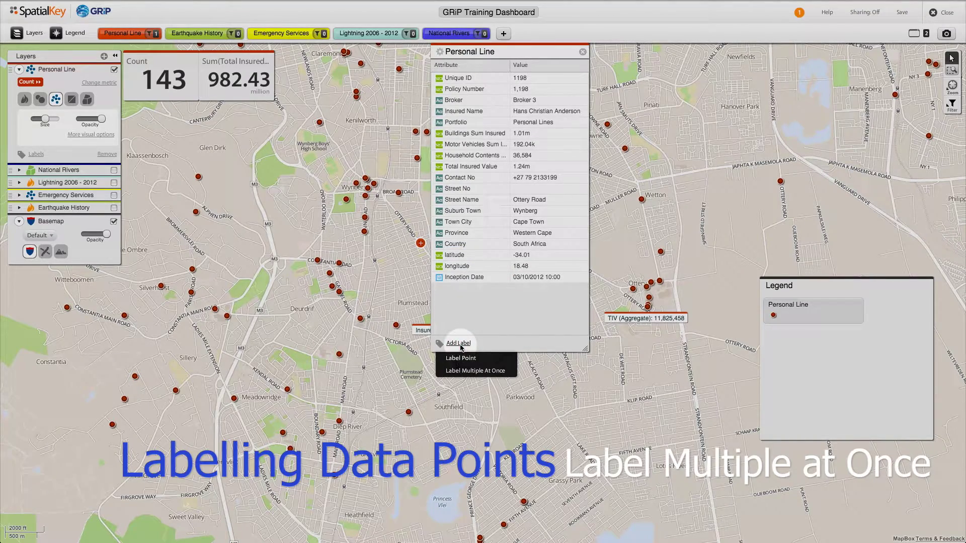
{"action": "left_click", "coordinate": [467, 372]}
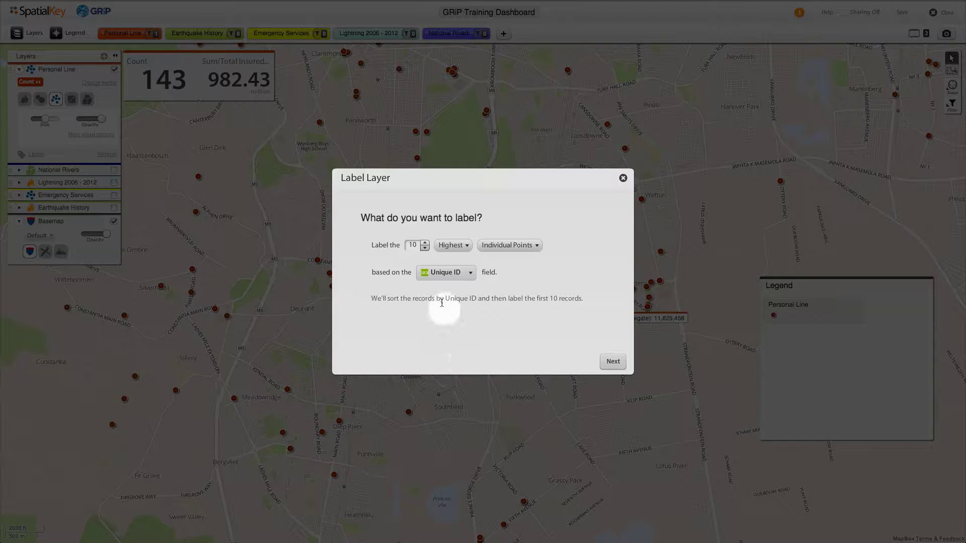
{"action": "left_click", "coordinate": [425, 243]}
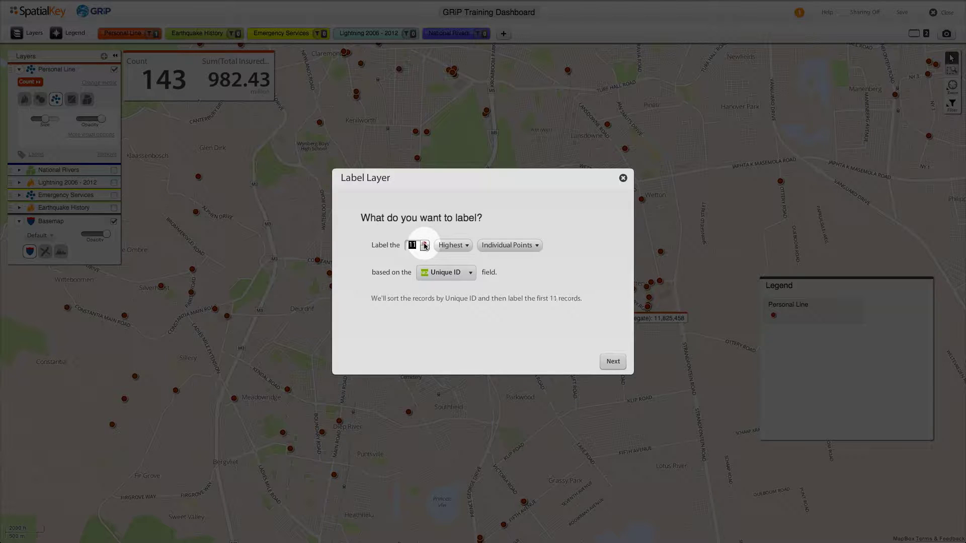
{"action": "left_click", "coordinate": [425, 248]}
{"action": "left_click", "coordinate": [425, 248]}
{"action": "left_click", "coordinate": [426, 248]}
{"action": "left_click", "coordinate": [425, 249]}
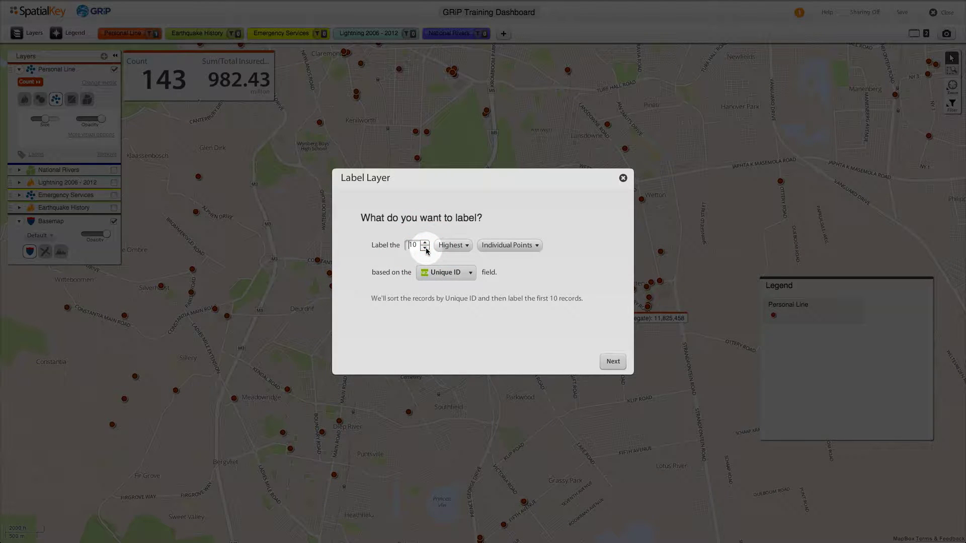
Base the labelling of the 10 highest individual points on the Total Insured Value field and proceed to the label text.
{"action": "left_click", "coordinate": [468, 275]}
{"action": "left_click", "coordinate": [531, 323]}
{"action": "left_click_drag", "start_coordinate": [531, 322], "coordinate": [534, 336]}
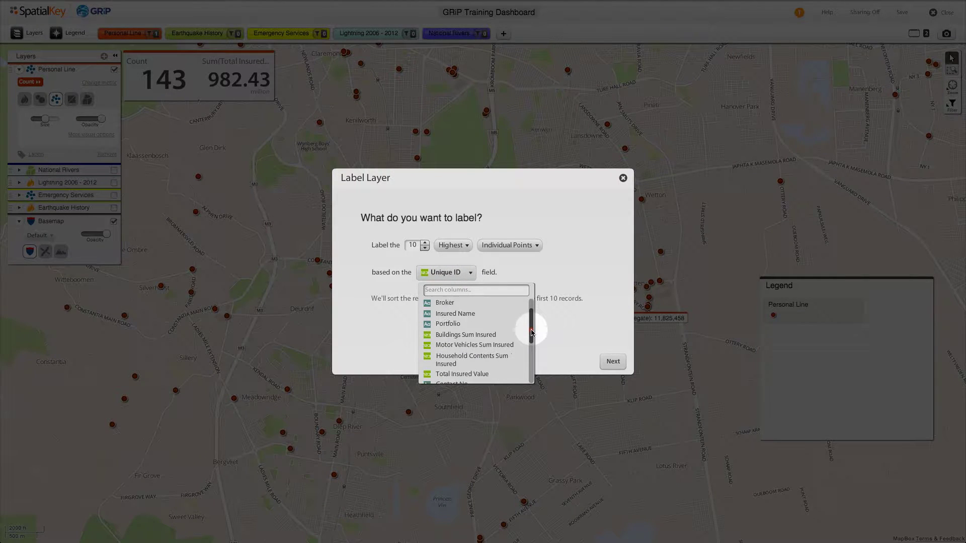
{"action": "left_click", "coordinate": [486, 374]}
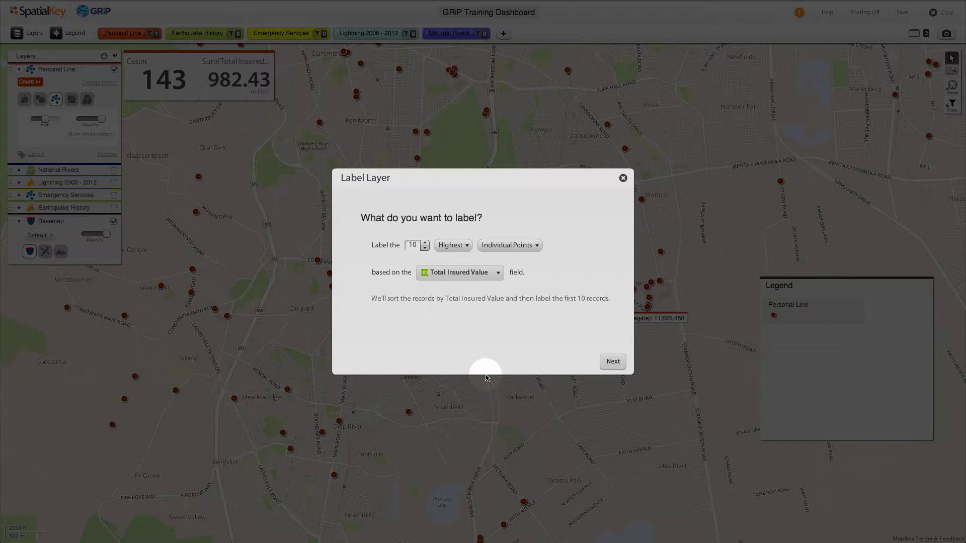
{"action": "left_click", "coordinate": [611, 363]}
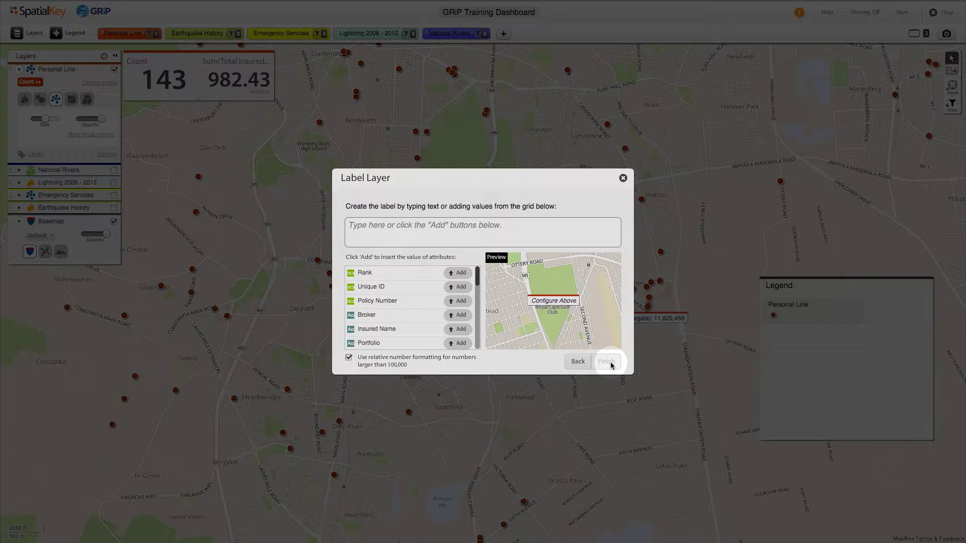
Set the label text for these points to "Top 10 TIV" and finish the labelling.
{"action": "left_click", "coordinate": [446, 226]}
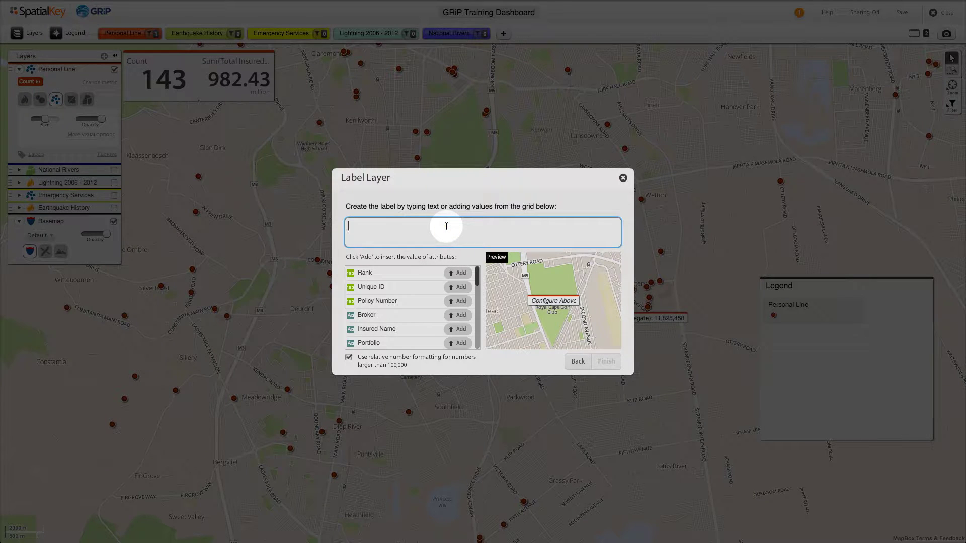
{"action": "type", "text": "Top "}
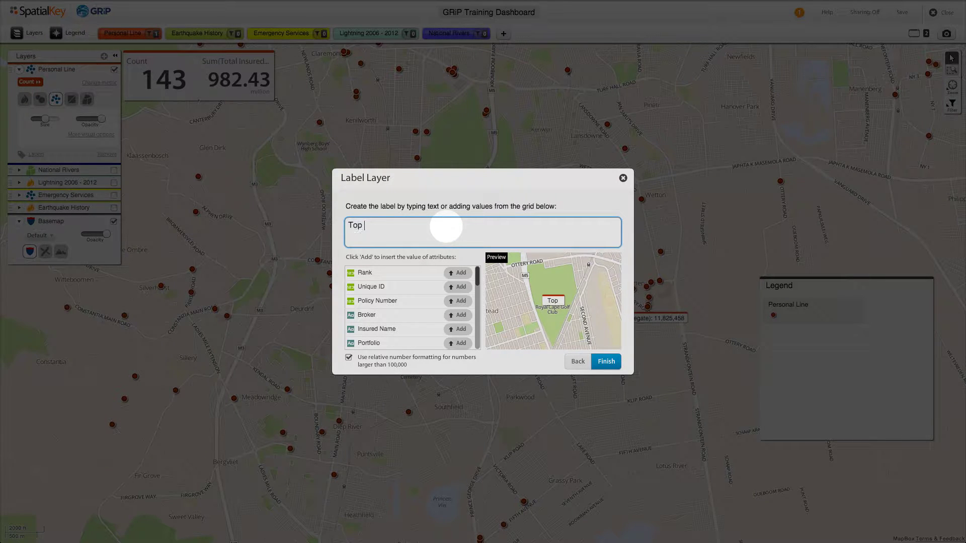
{"action": "type", "text": "10 TIV"}
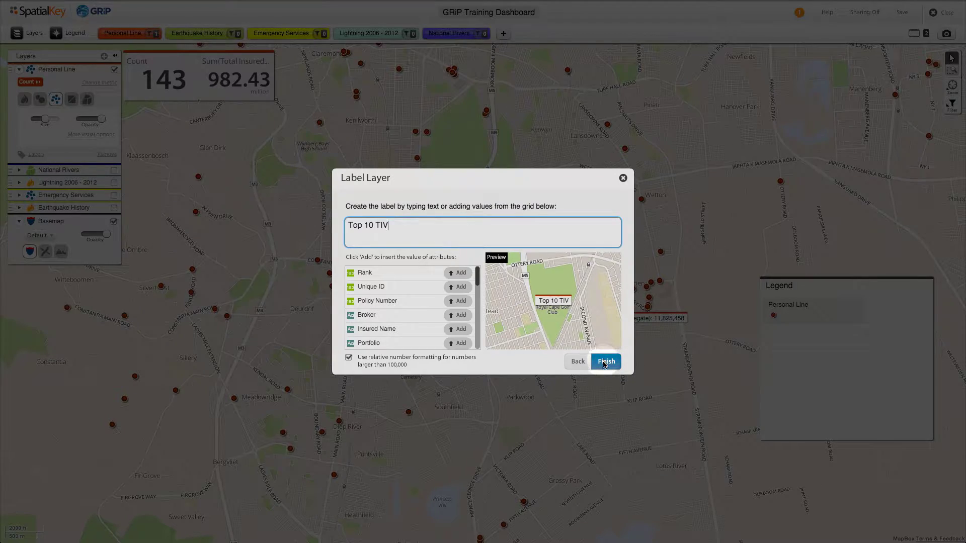
{"action": "left_click", "coordinate": [605, 361]}
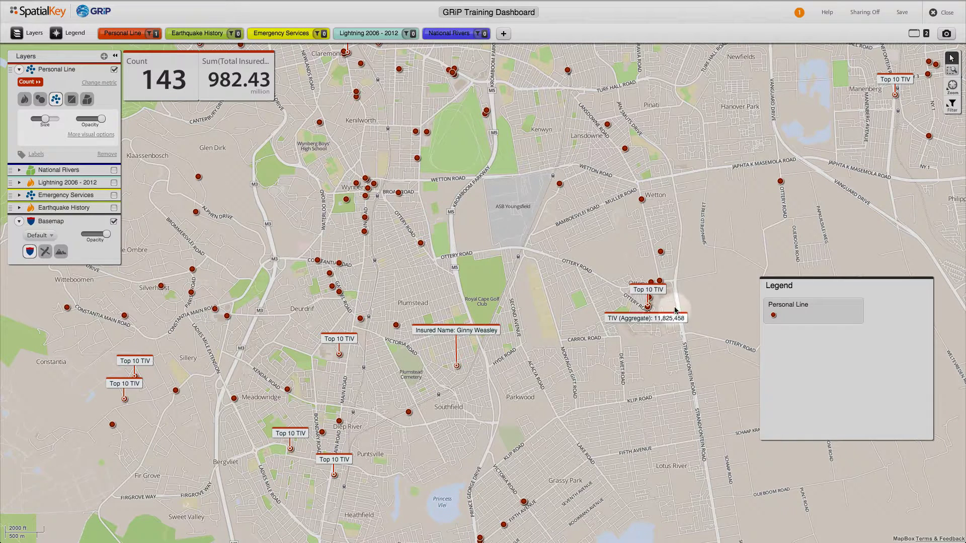
{"action": "mouse_move", "coordinate": [657, 295]}
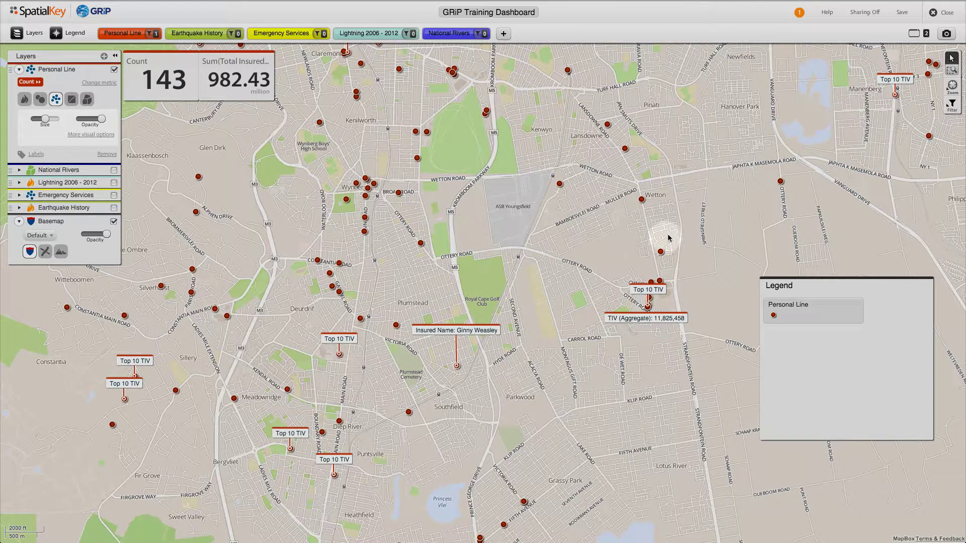
{"action": "left_click_drag", "start_coordinate": [567, 242], "coordinate": [587, 190]}
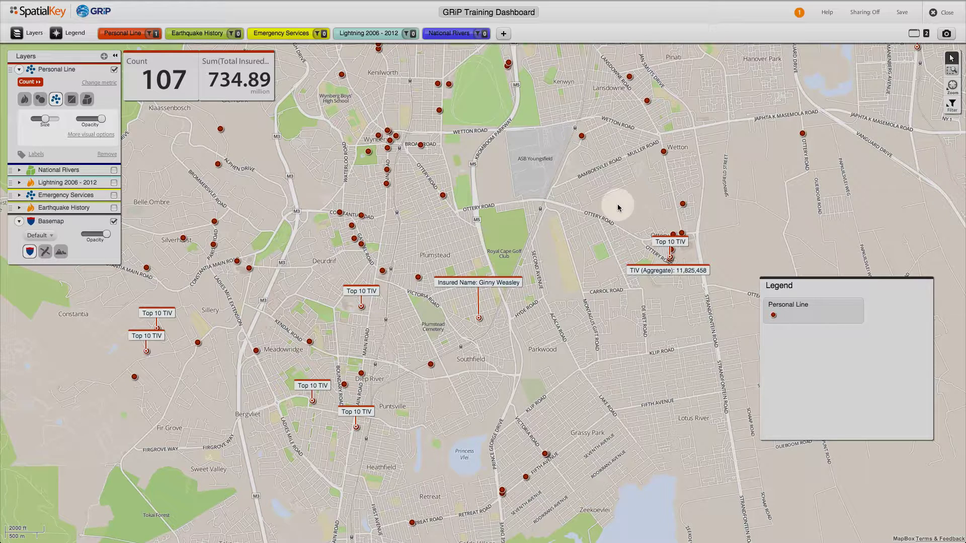
Start labelling the 10 highest individual Personal Line points across South Africa, based on the Total Insured Value field, and proceed to the label text.
{"action": "left_click", "coordinate": [952, 85]}
{"action": "left_click_drag", "start_coordinate": [897, 93], "coordinate": [859, 96]}
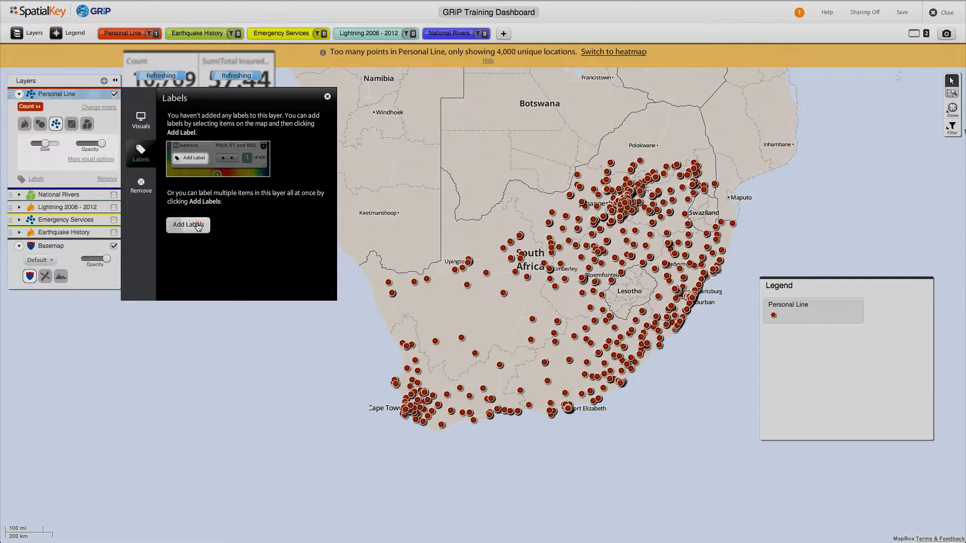
{"action": "left_click", "coordinate": [188, 225]}
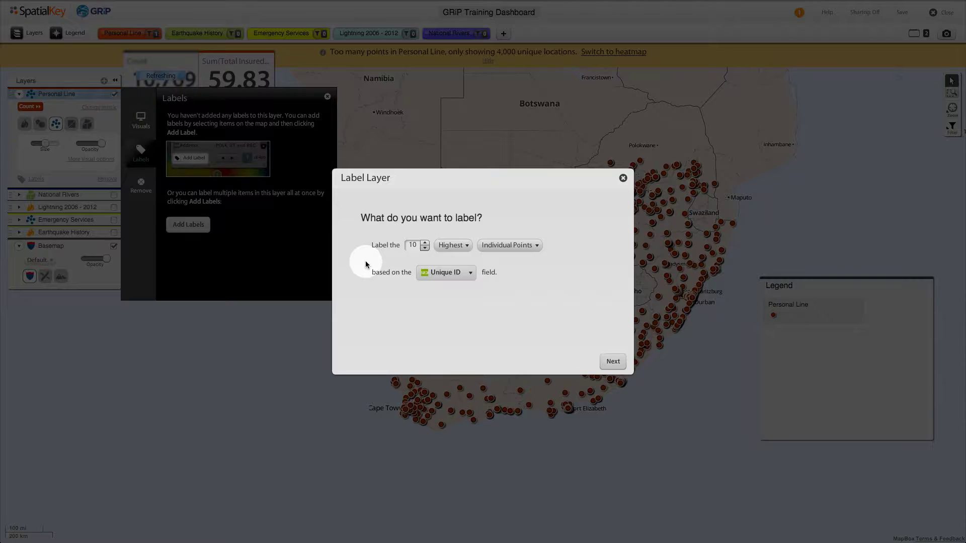
{"action": "left_click", "coordinate": [471, 274]}
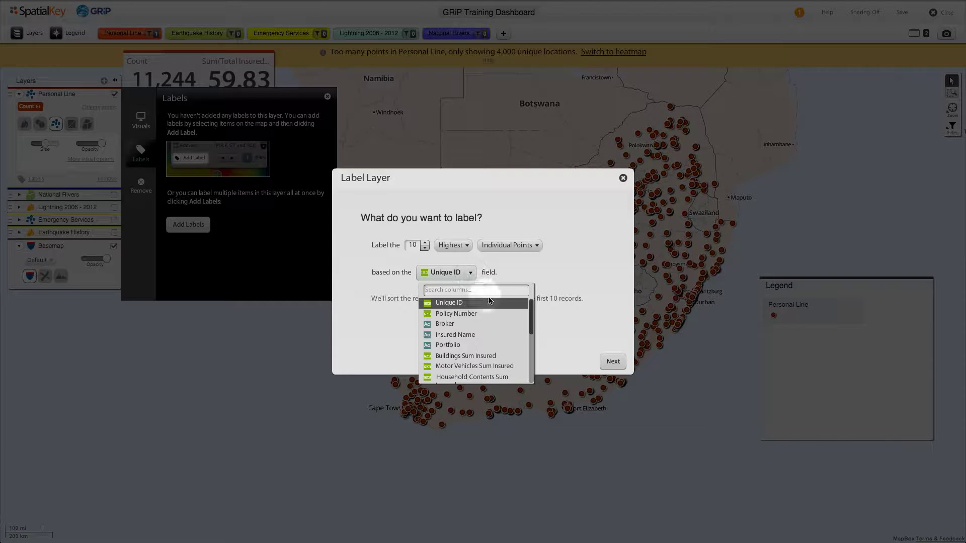
{"action": "scroll", "coordinate": [533, 322], "scroll_direction": "down", "scroll_amount": 3}
{"action": "left_click", "coordinate": [491, 366]}
{"action": "left_click", "coordinate": [614, 363]}
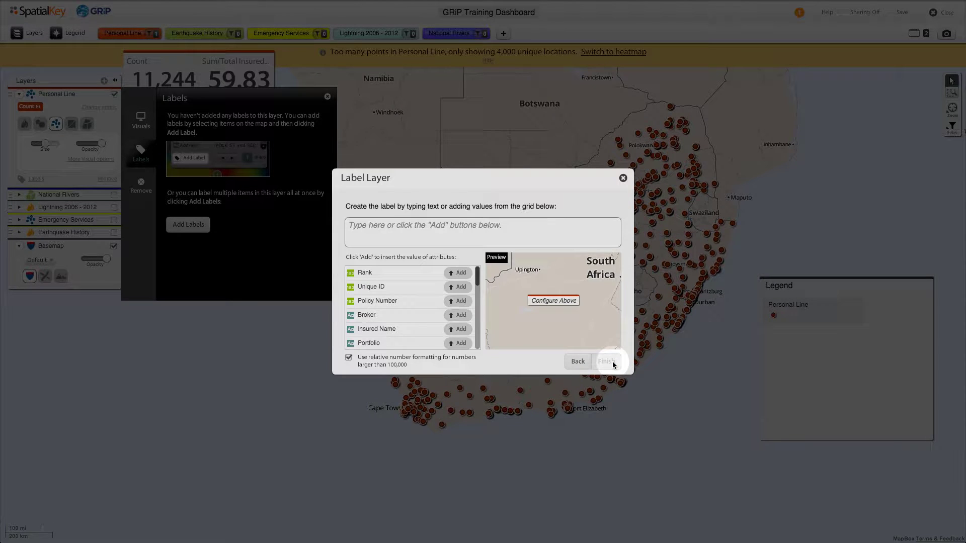
Enter "Top 10 TIV" as the label text for the country-wide points and apply the labels.
{"action": "left_click", "coordinate": [449, 233]}
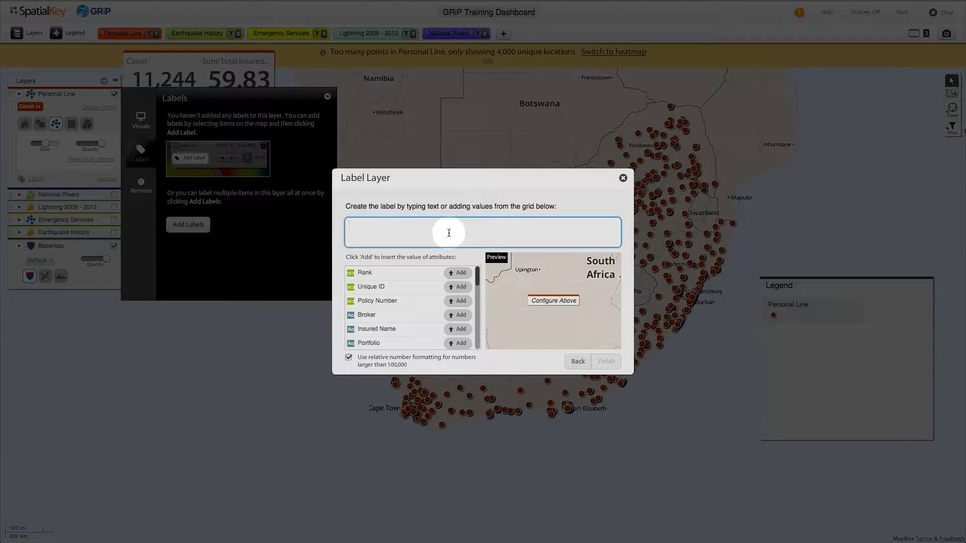
{"action": "type", "text": "Top 10 TIV"}
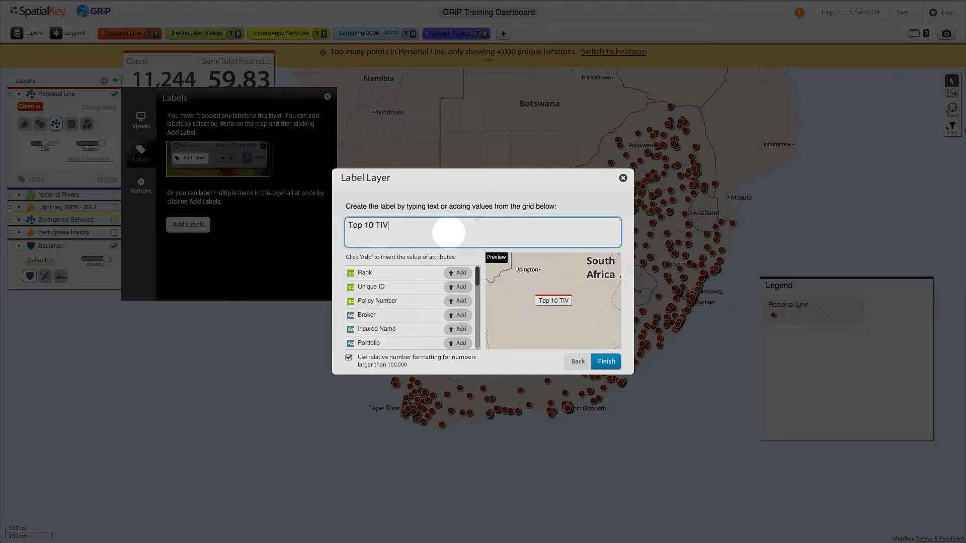
{"action": "left_click", "coordinate": [607, 361]}
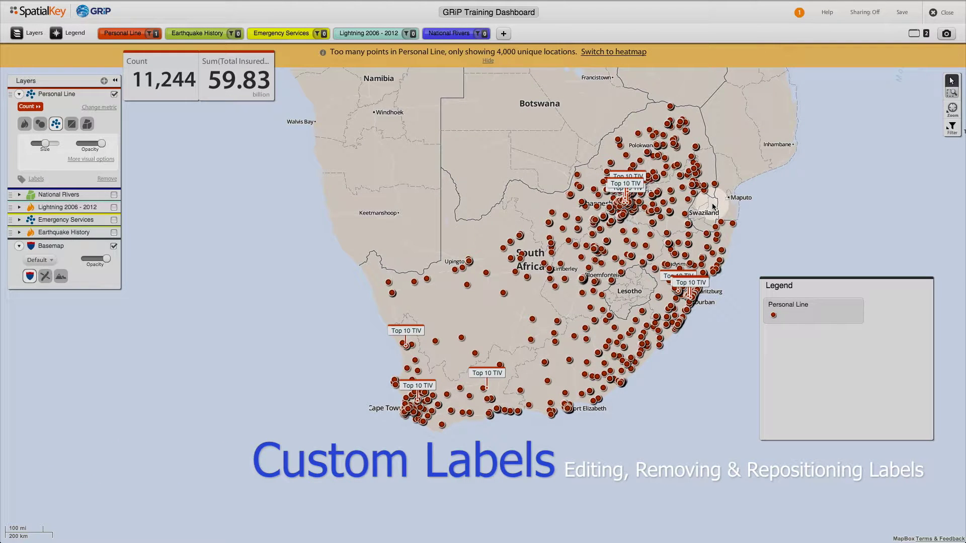
Open the "Top 10 TIV" label on the west coast north of Cape Town for editing, clear its text and discard the edit.
{"action": "mouse_move", "coordinate": [685, 283]}
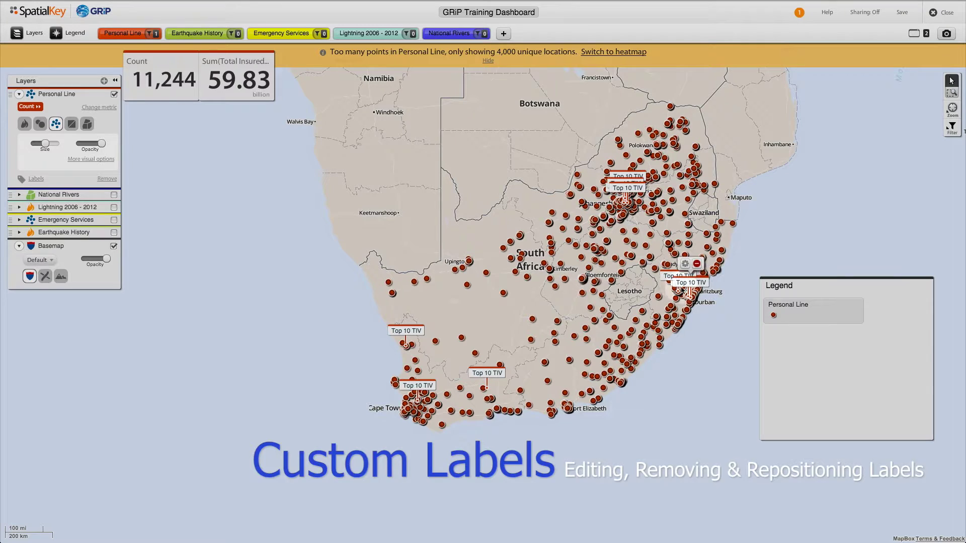
{"action": "mouse_move", "coordinate": [416, 332]}
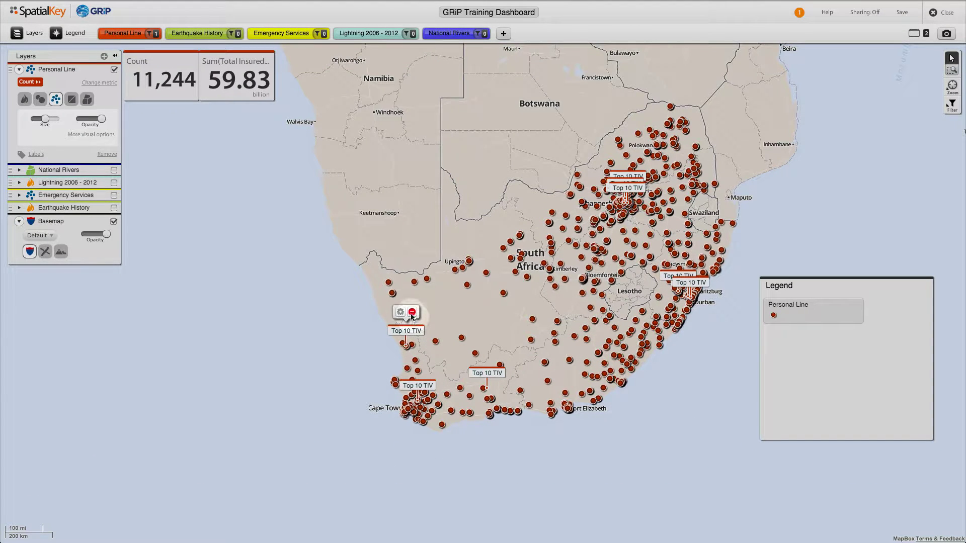
{"action": "left_click", "coordinate": [401, 312]}
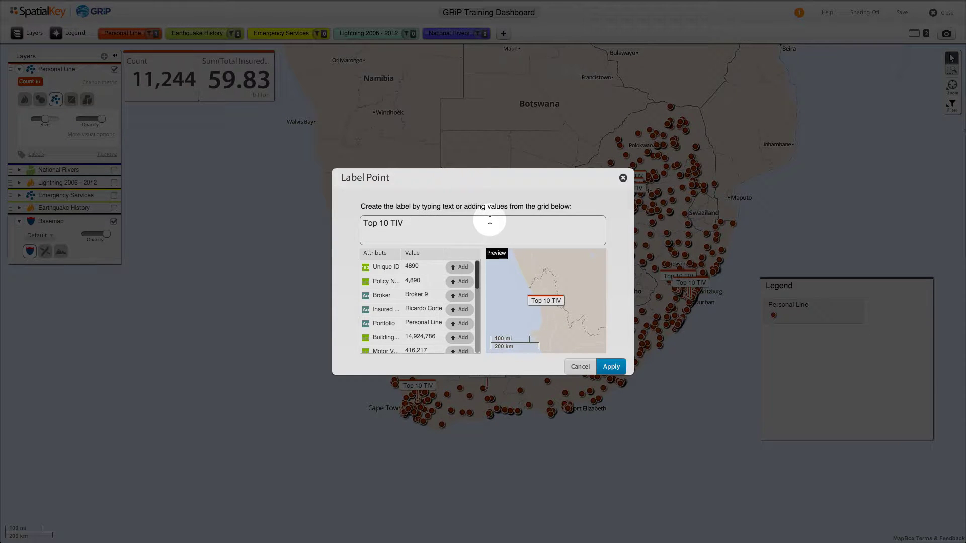
{"action": "left_click", "coordinate": [459, 225]}
{"action": "key", "text": "BackSpace"}
{"action": "key", "text": "BackSpace"}
{"action": "key", "text": "BackSpace"}
{"action": "key", "text": "BackSpace"}
{"action": "key", "text": "BackSpace"}
{"action": "key", "text": "BackSpace"}
{"action": "key", "text": "BackSpace"}
{"action": "key", "text": "BackSpace"}
{"action": "key", "text": "BackSpace"}
{"action": "key", "text": "BackSpace"}
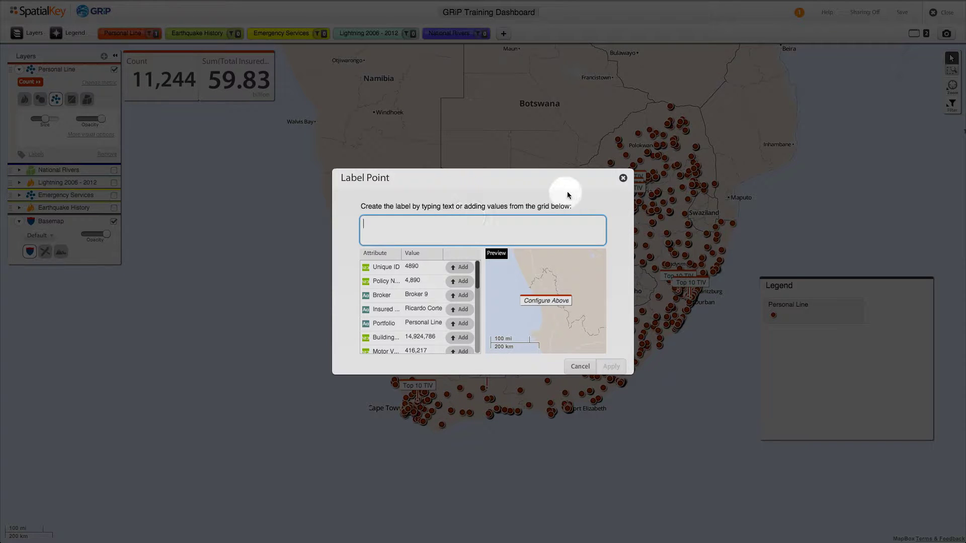
{"action": "left_click", "coordinate": [623, 179]}
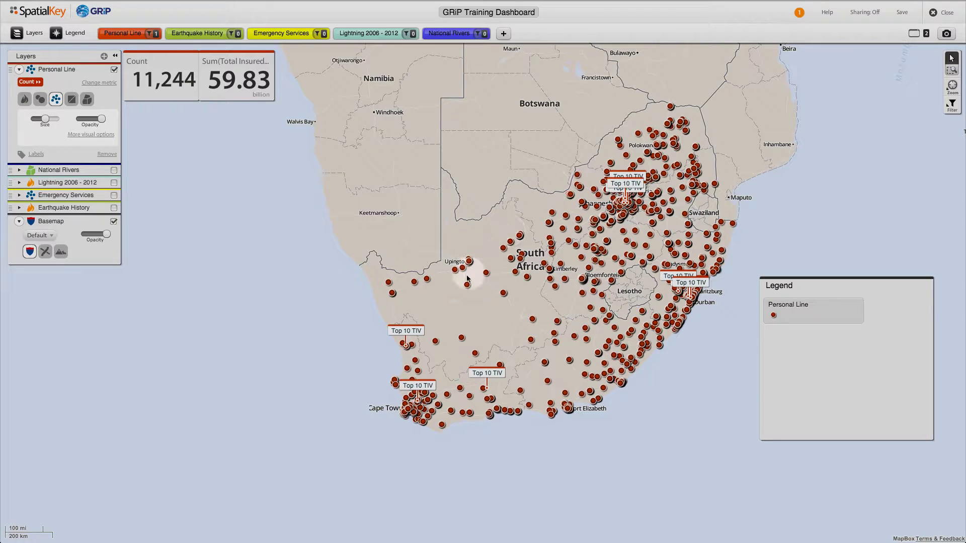
Remove the single "Top 10 TIV" label on the west coast north of Cape Town, and clear all remaining labels from the Personal Line layer.
{"action": "left_click", "coordinate": [412, 312]}
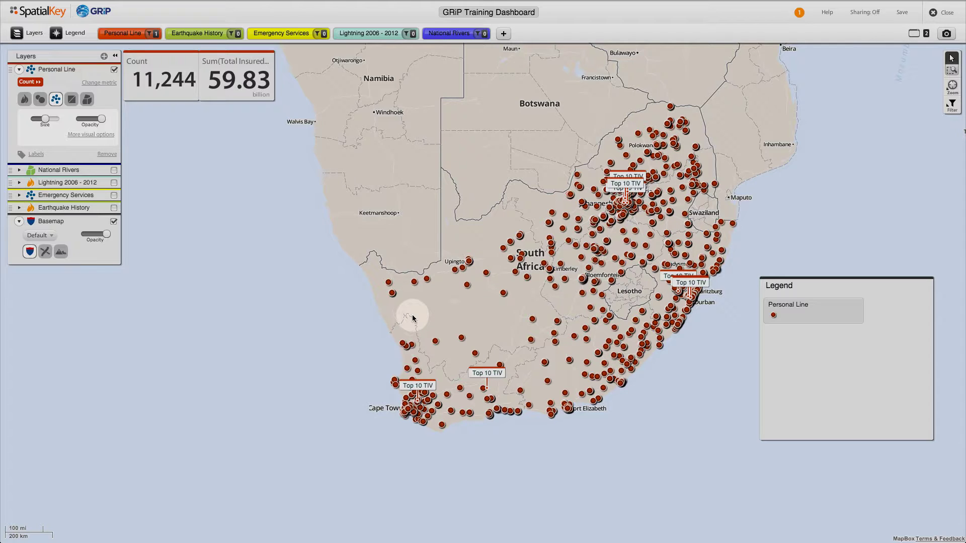
{"action": "left_click", "coordinate": [36, 154]}
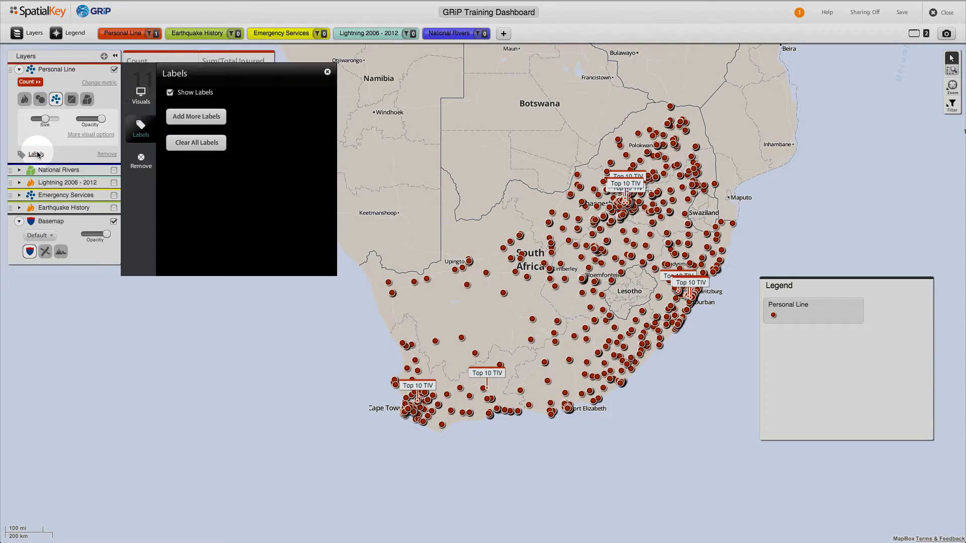
{"action": "left_click", "coordinate": [188, 146]}
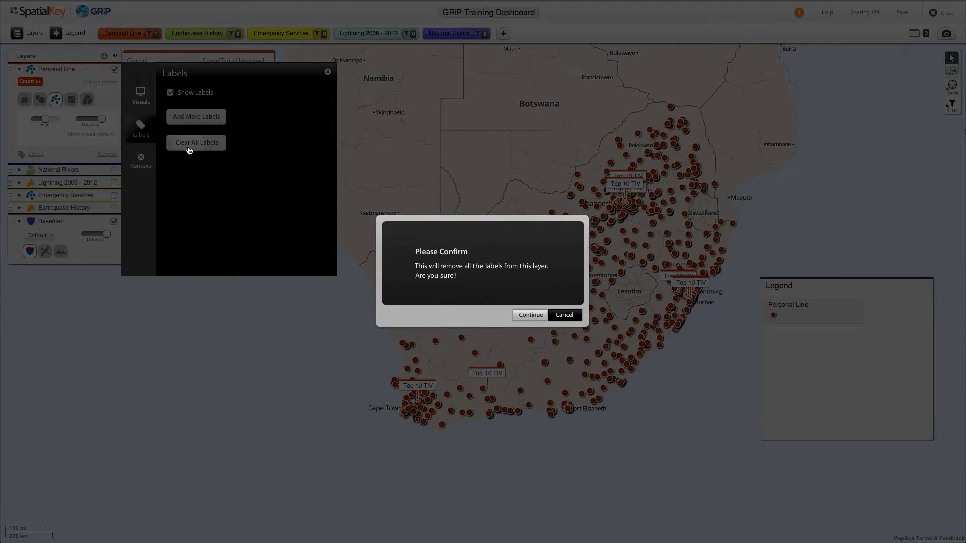
{"action": "left_click", "coordinate": [536, 316]}
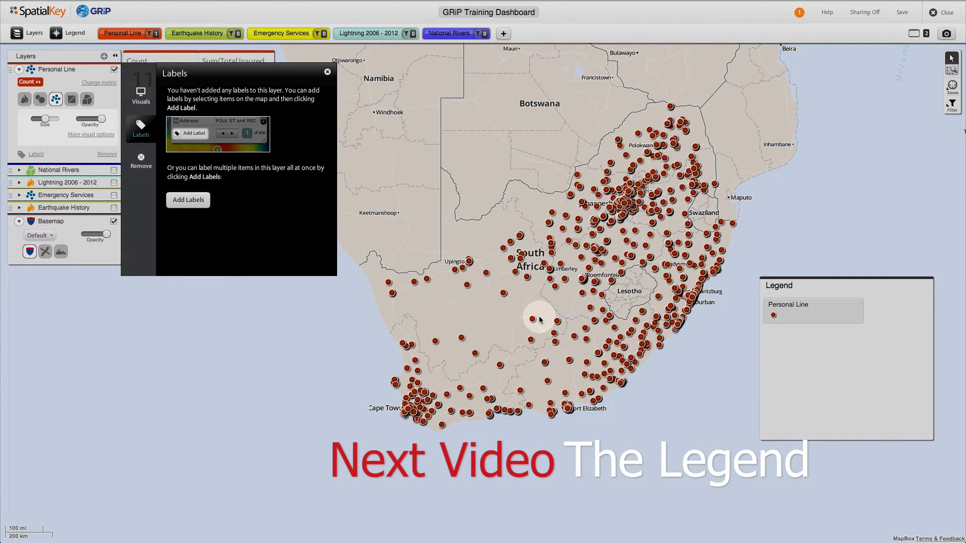
{"action": "mouse_move", "coordinate": [291, 3]}
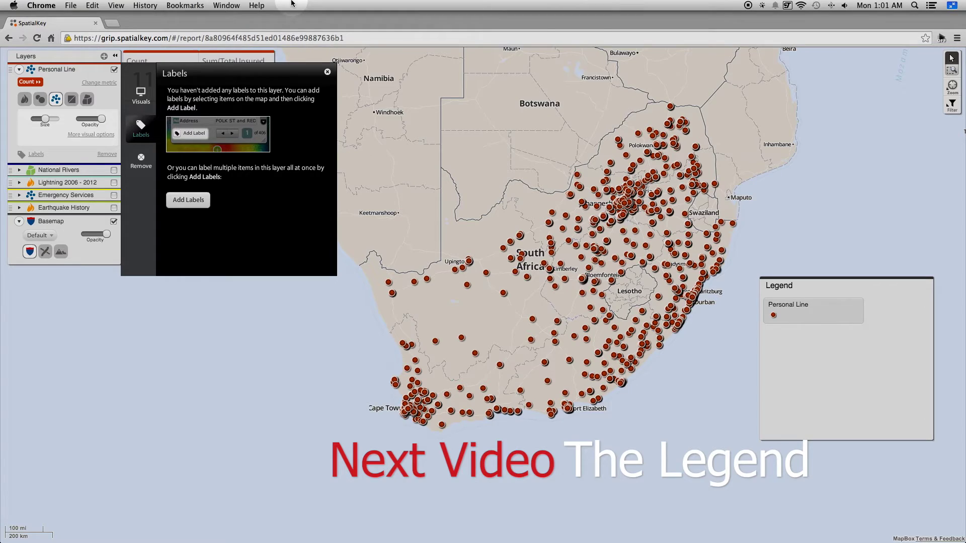